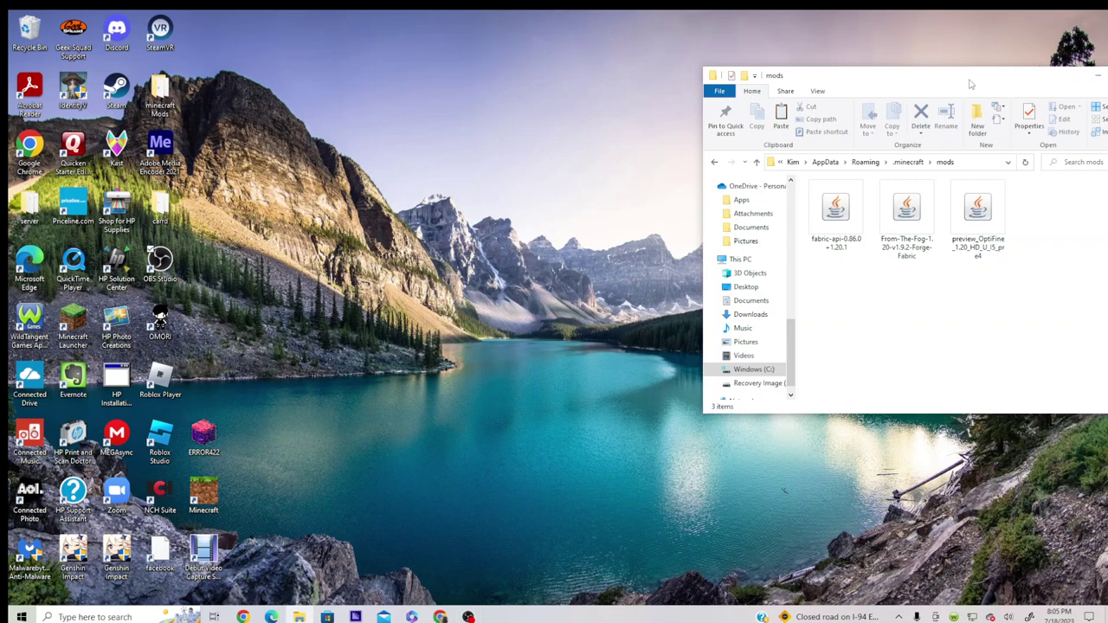
- Centre the mods window and go back up to the .minecraft folder
left_click_drag(969, 81, 577, 43)
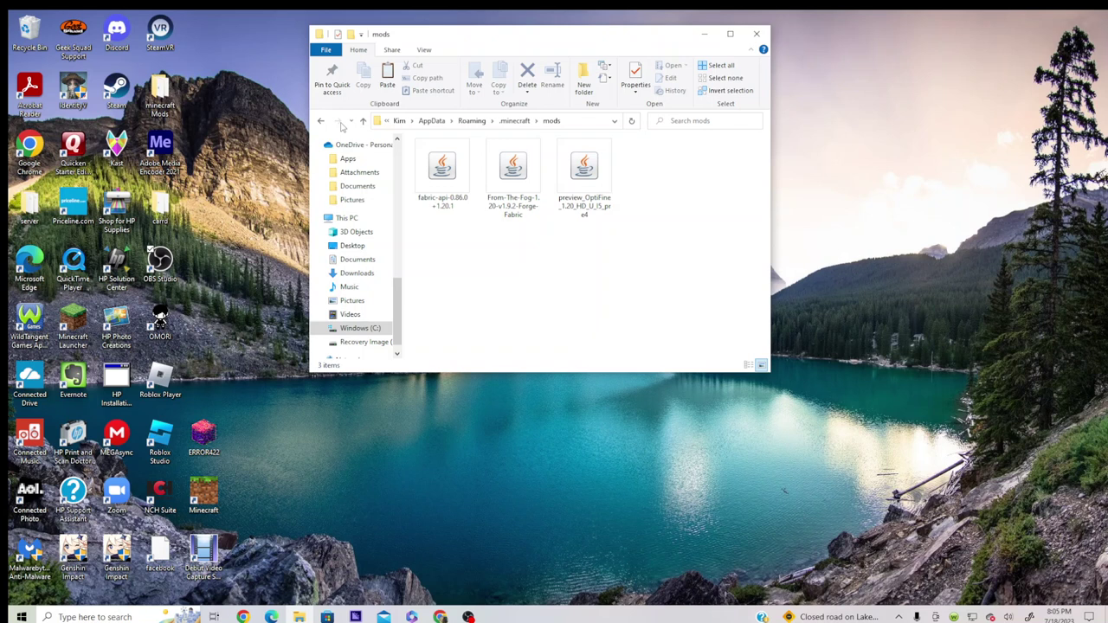
left_click(322, 121)
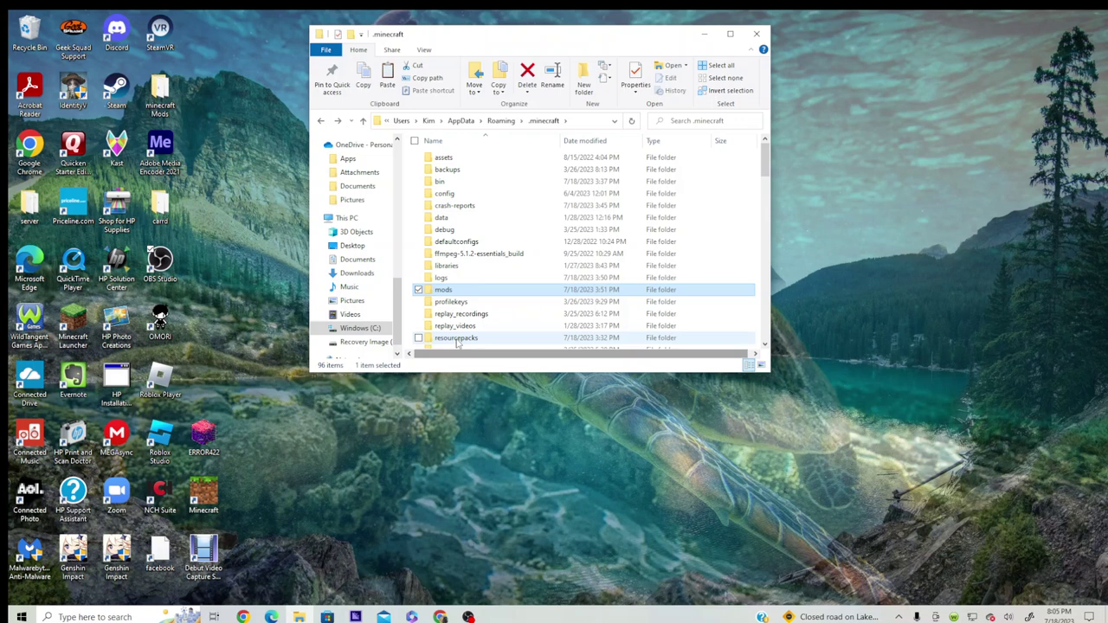
- Open the resourcepacks folder, then return to .minecraft
left_click(457, 339)
double_click(457, 339)
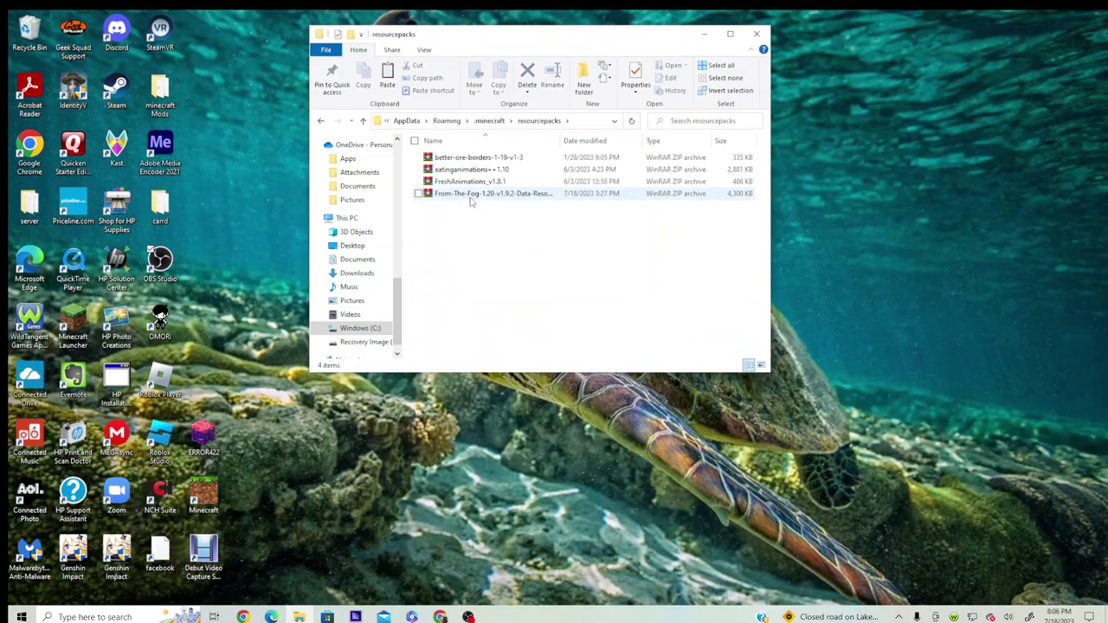
left_click(320, 122)
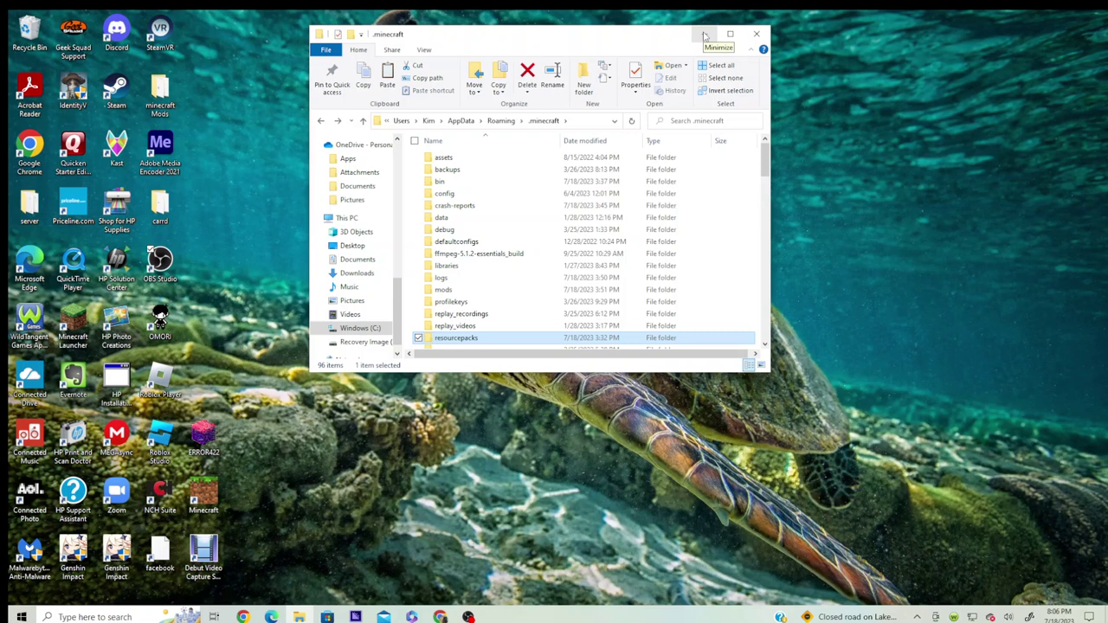
- Minimize the .minecraft Explorer window and bring Chrome to the front
left_click(705, 35)
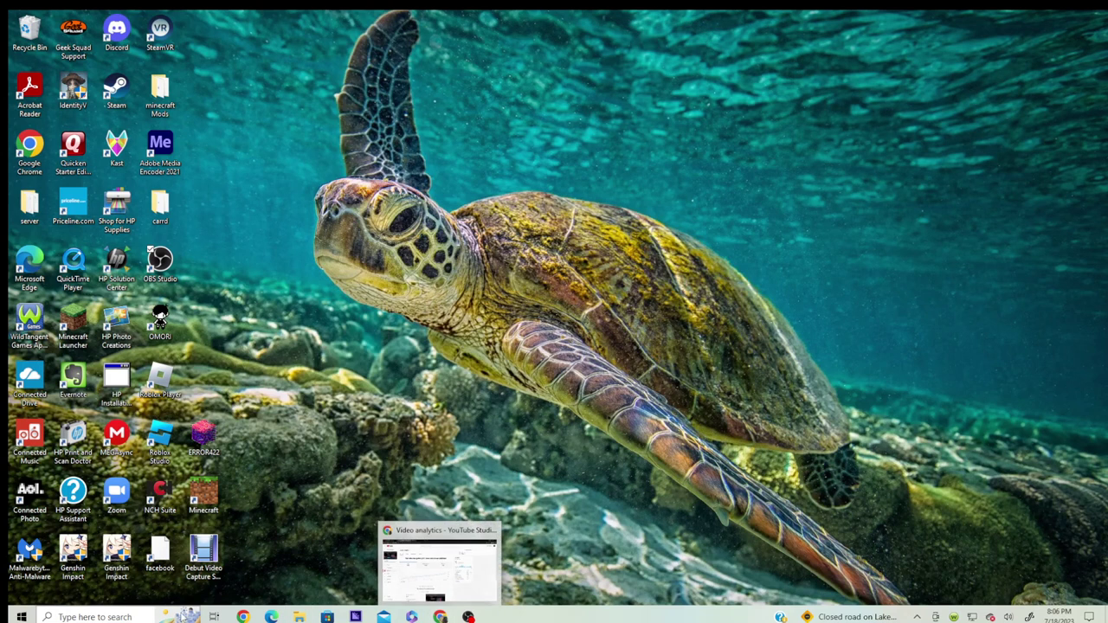
left_click(300, 616)
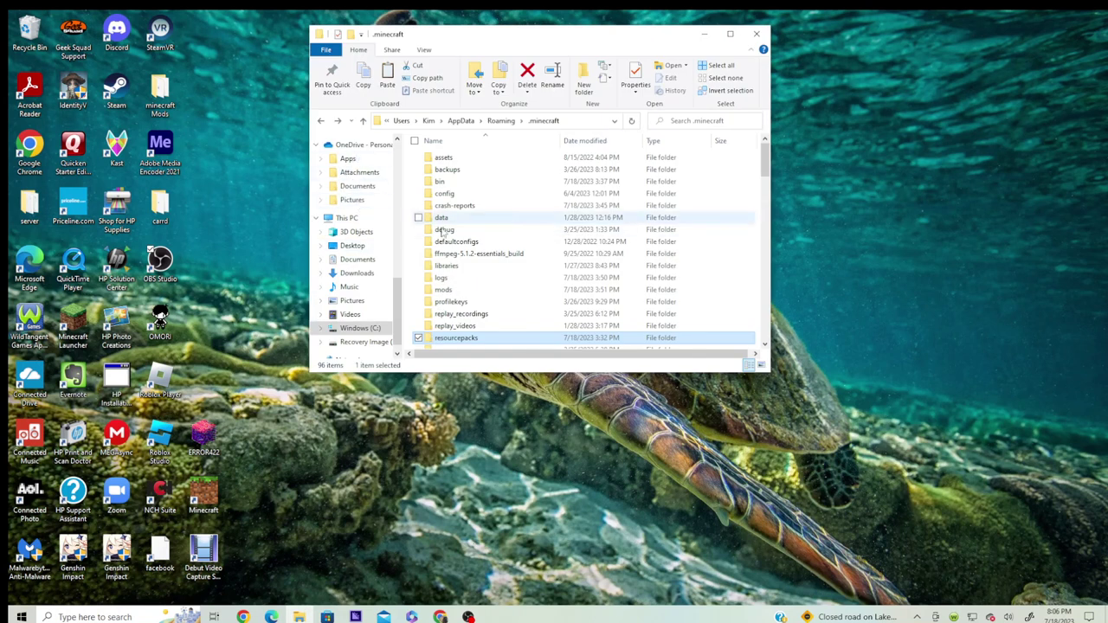
left_click(705, 34)
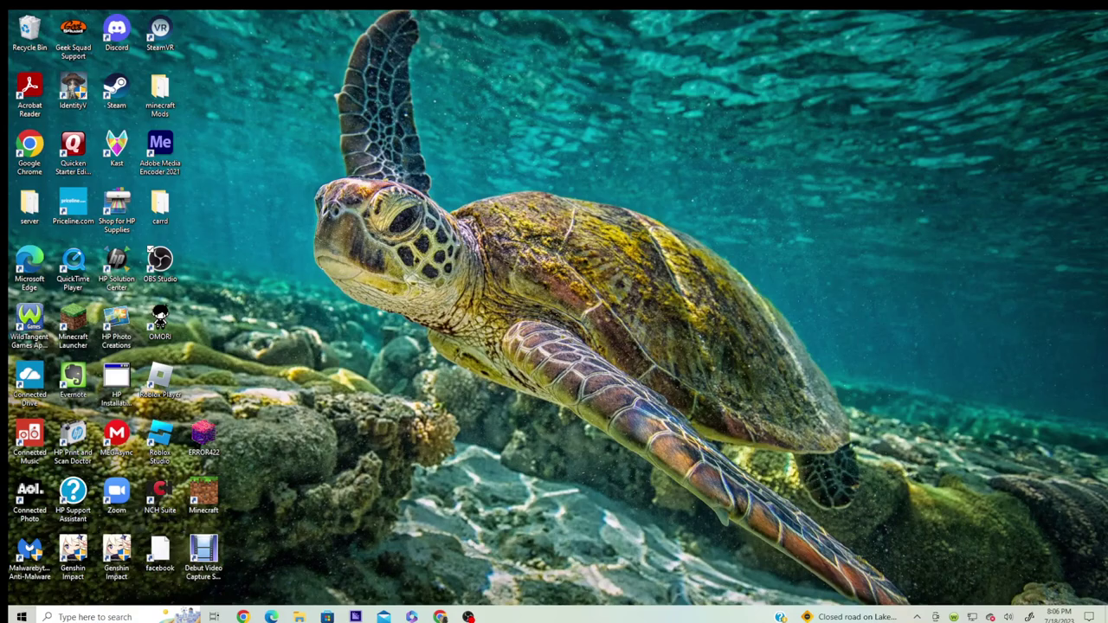
left_click(440, 616)
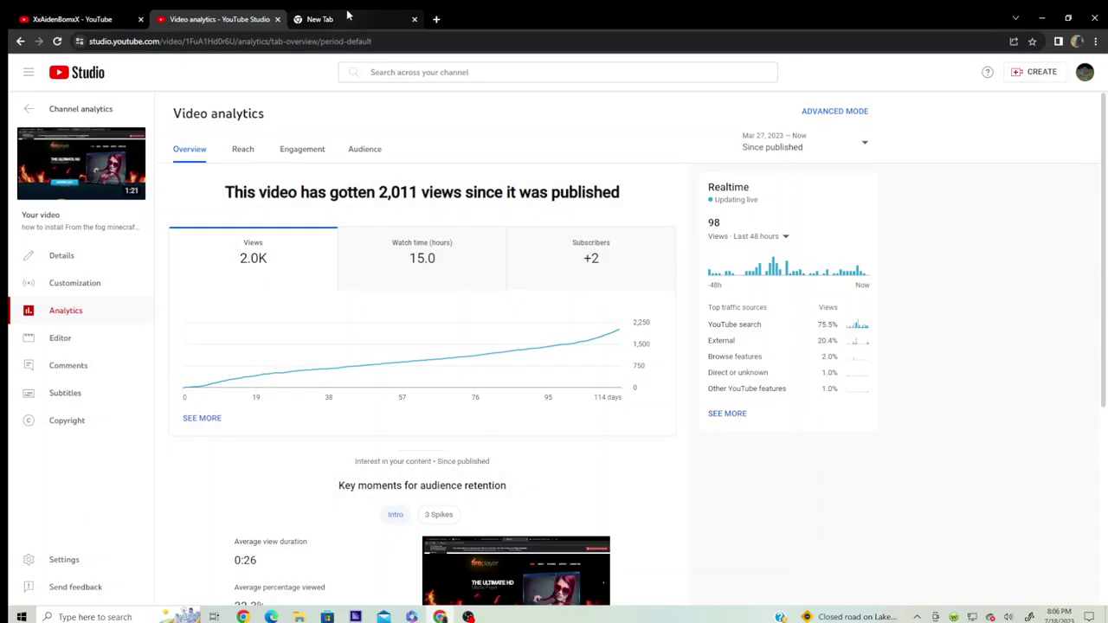
- Search Google for 'forge' in the new tab and open the Forge 1.20.1 downloads page
left_click(358, 14)
left_click(337, 41)
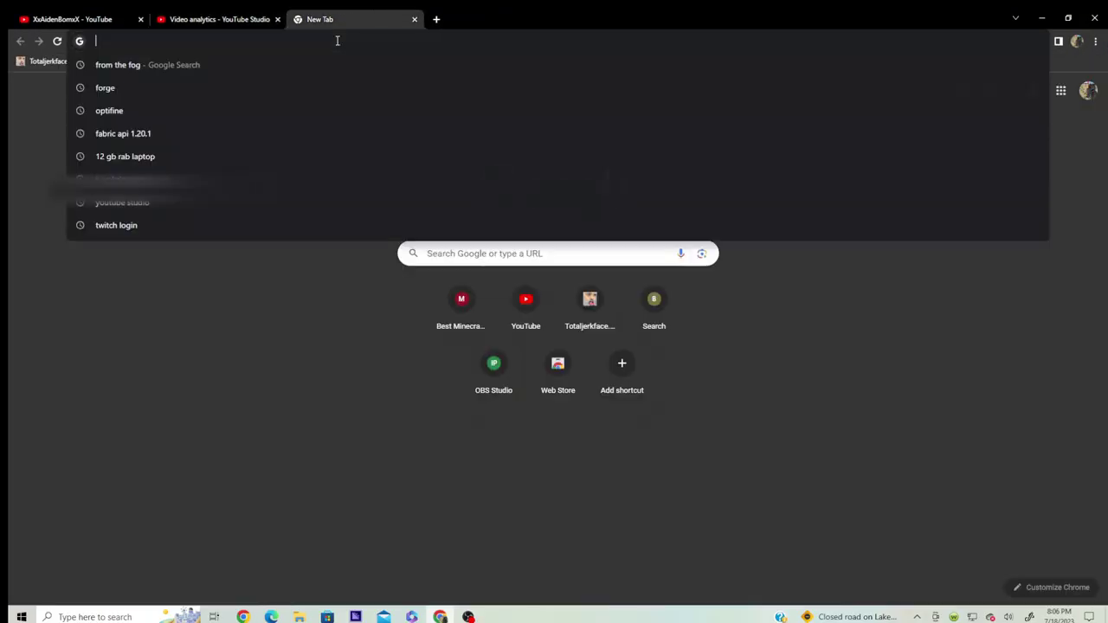
left_click(211, 90)
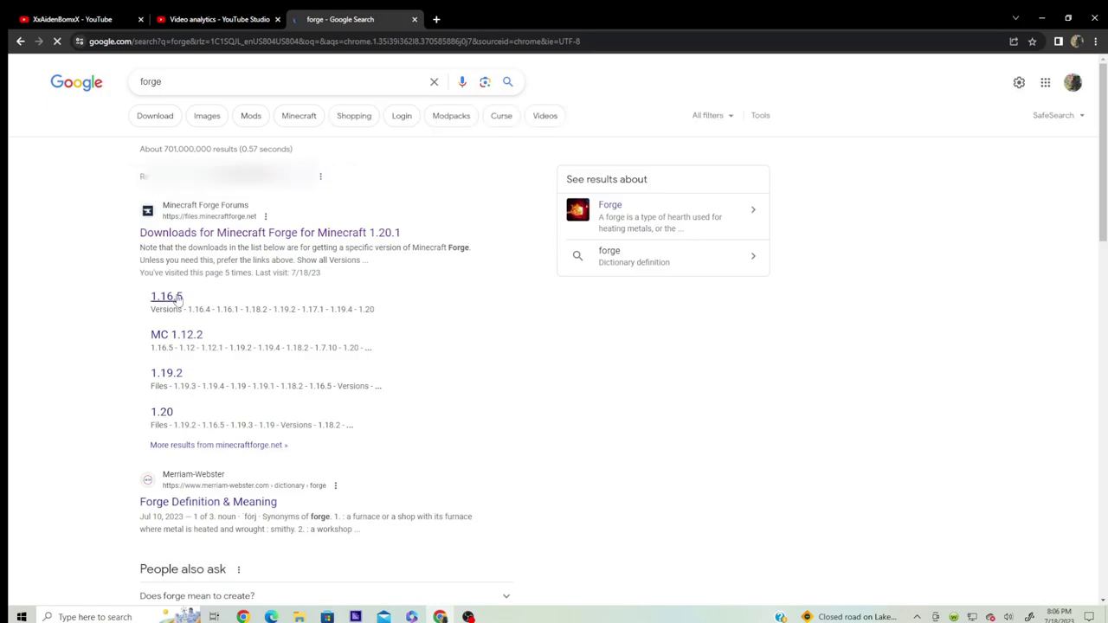
left_click(231, 232)
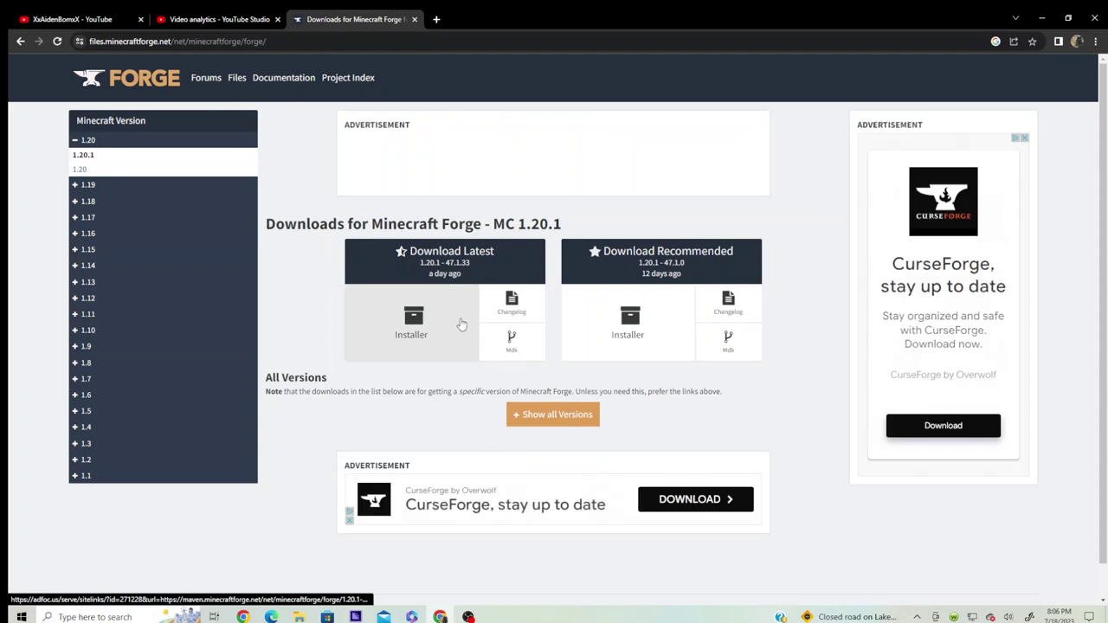
- Download the recommended Forge 1.20.1-47.1.0 installer past the ad, open it, then cancel
left_click(633, 310)
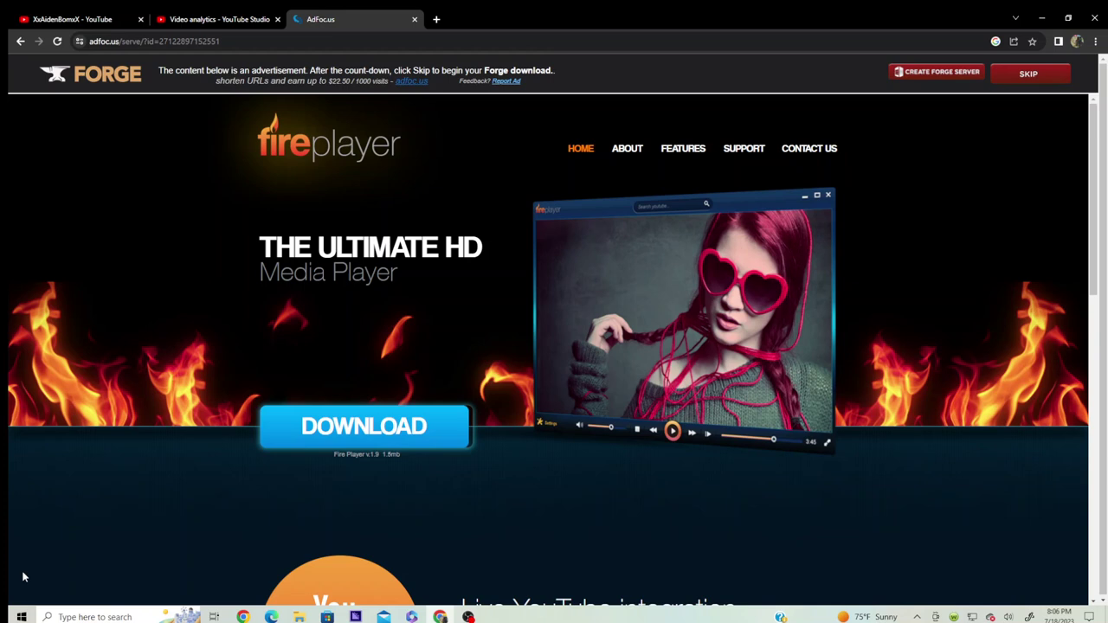
left_click(1019, 79)
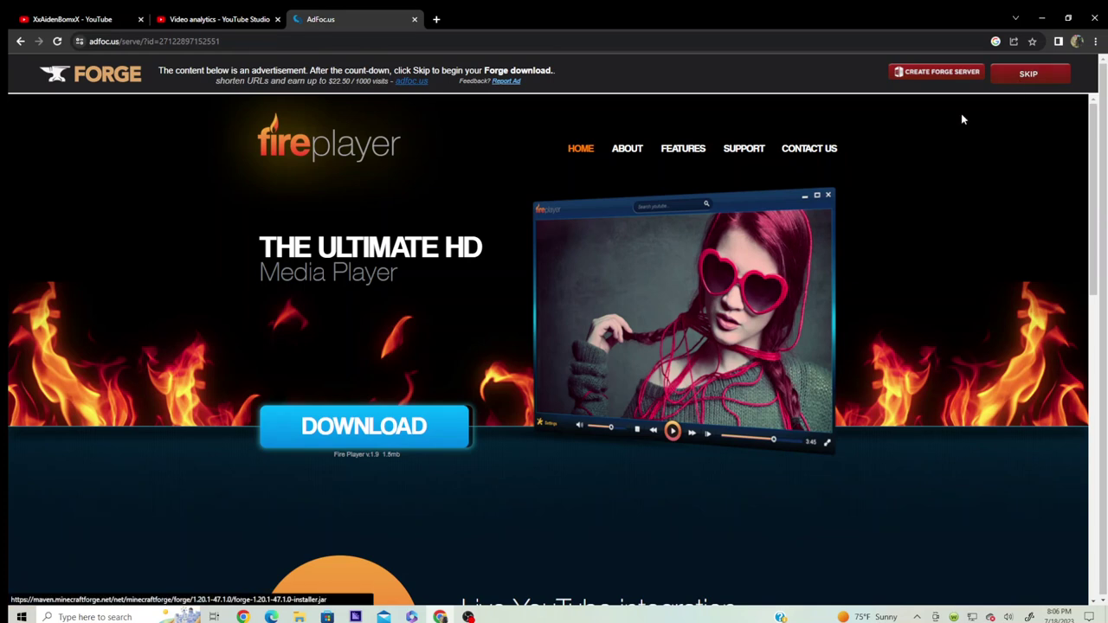
left_click(54, 592)
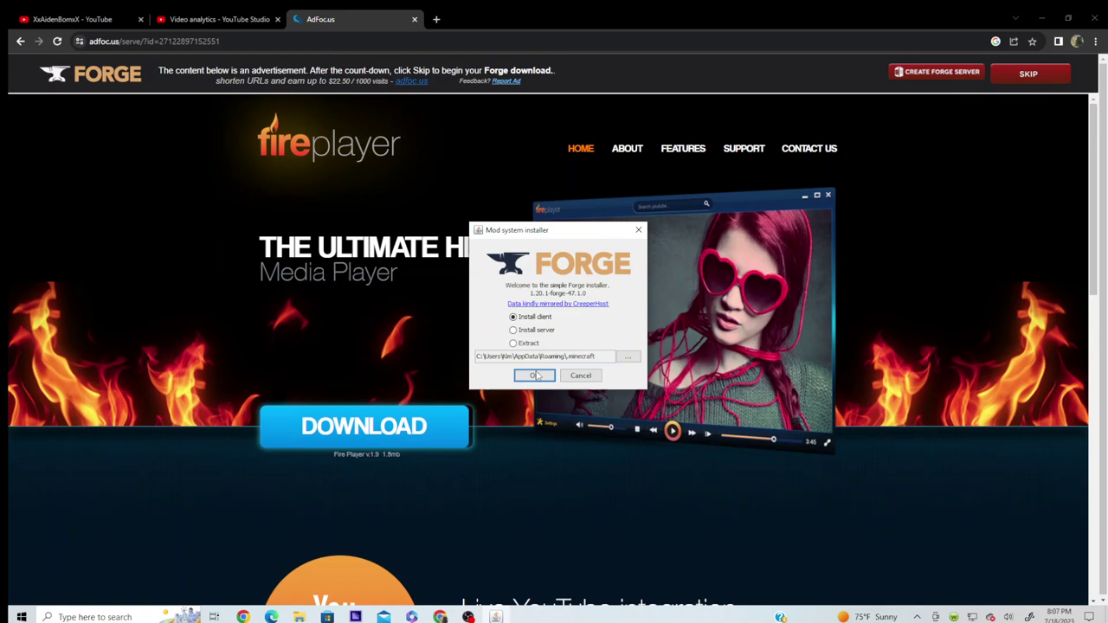
left_click(580, 375)
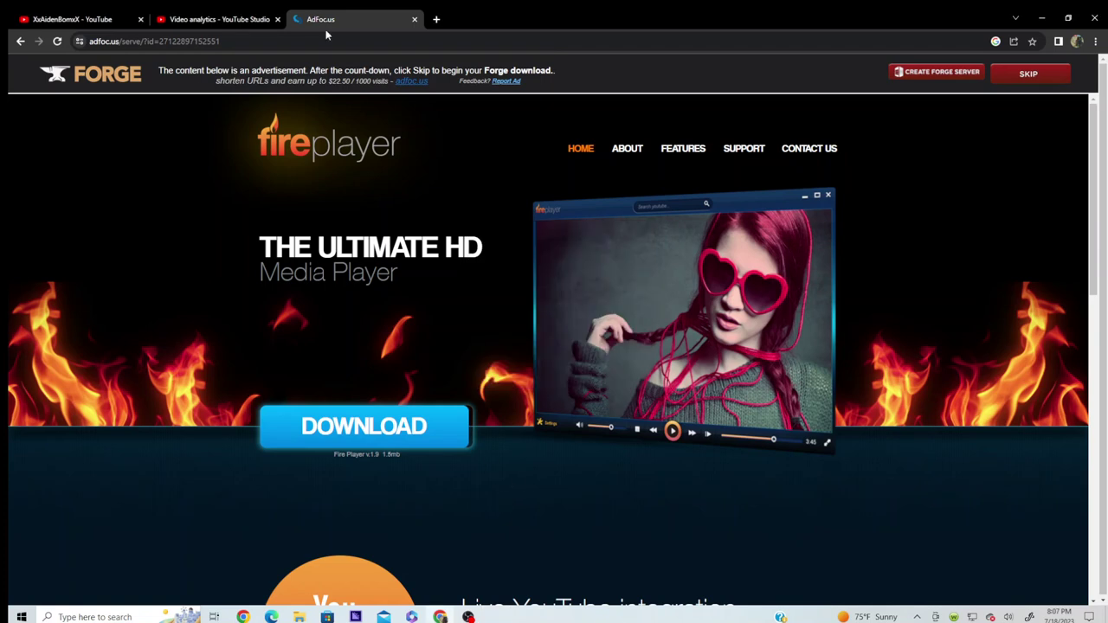
- Search 'from the fog' in a new tab and open the Lunar Eclipse Studios project page
left_click(437, 19)
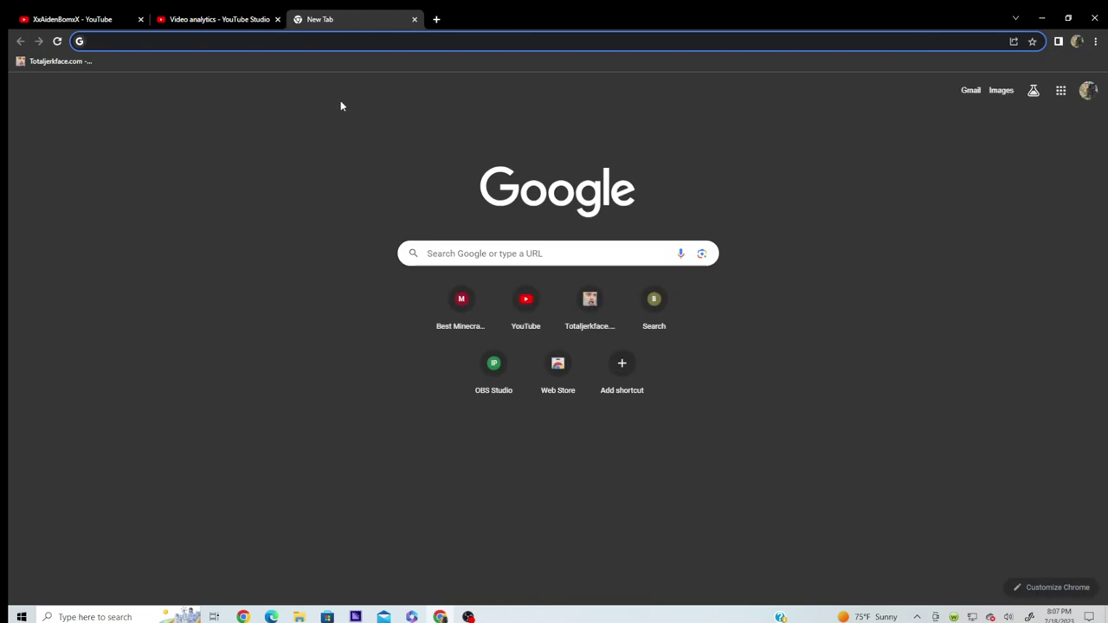
left_click(297, 44)
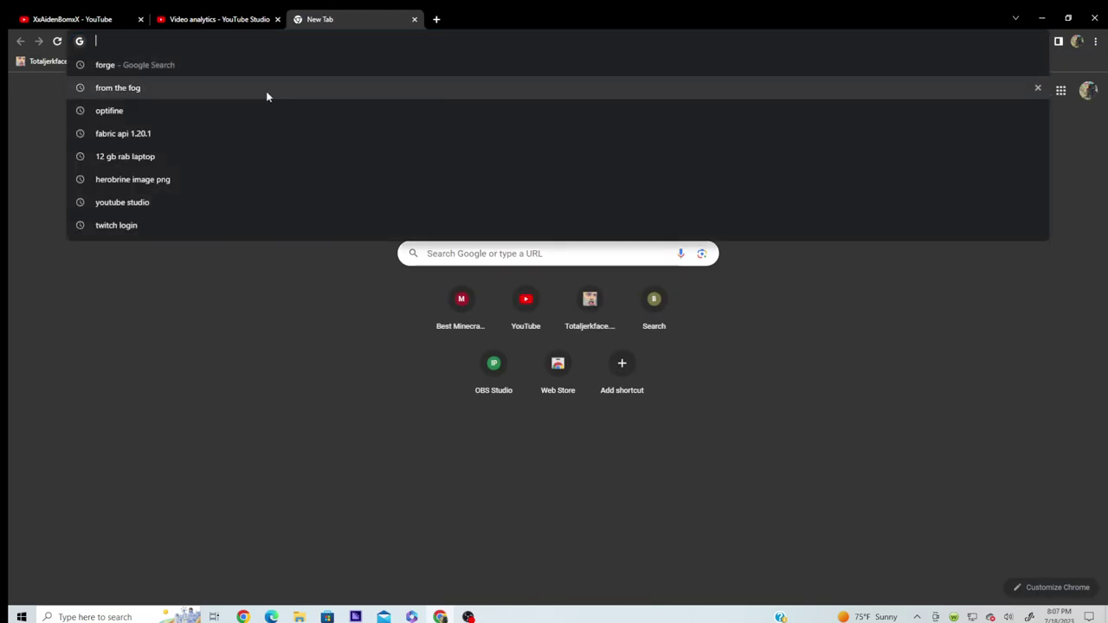
left_click(267, 91)
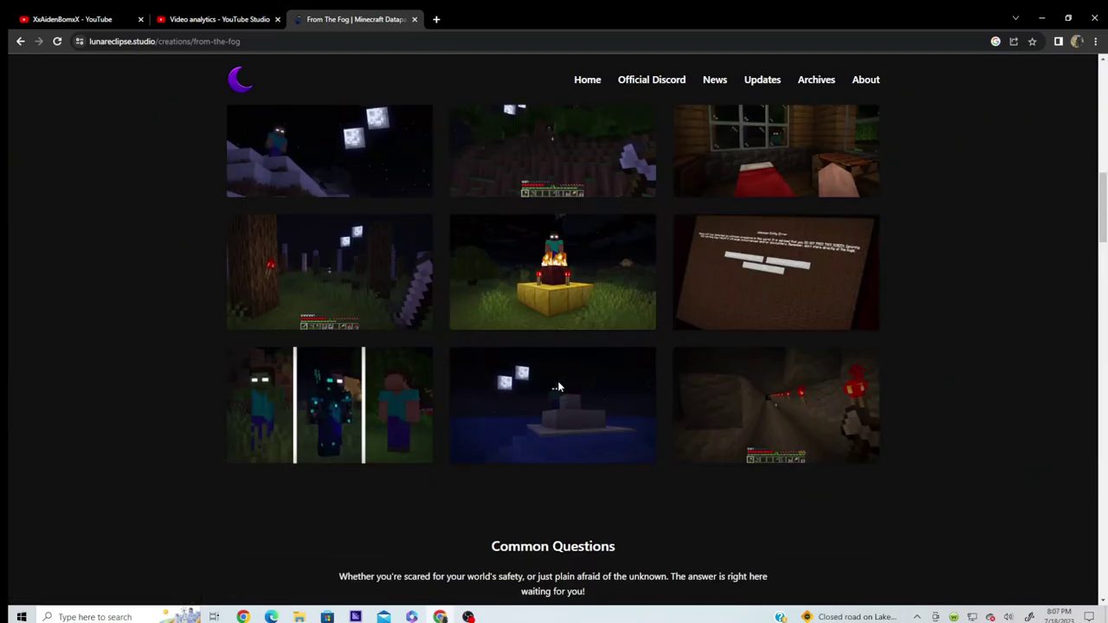
scroll(558, 388, "up", 5)
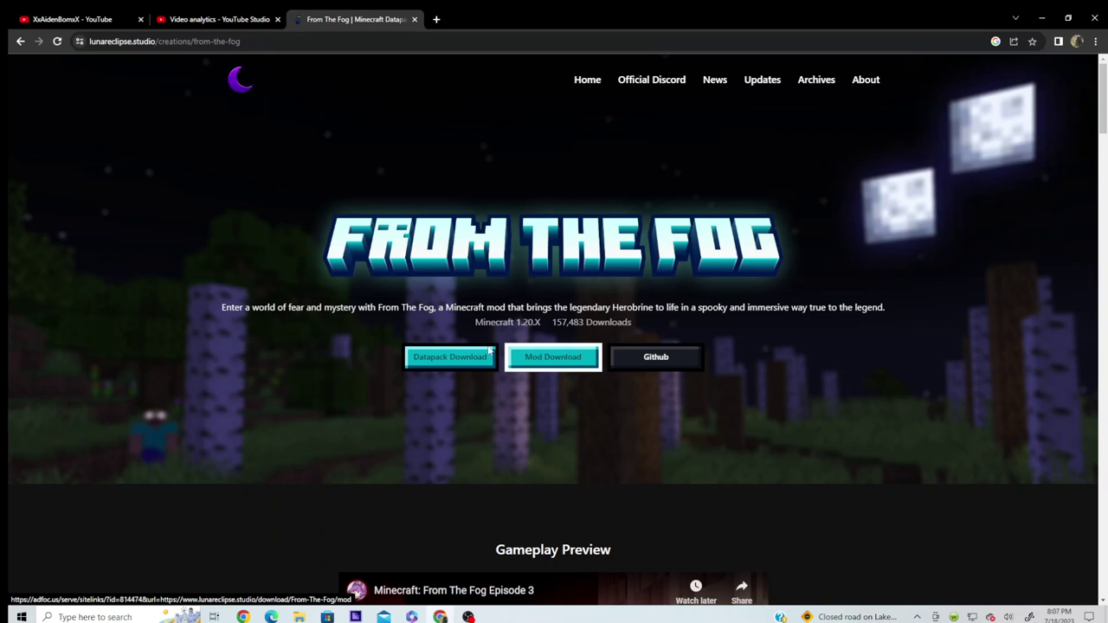
- Restore Explorer, go up to Roaming, and open .minecraft then its mods folder
left_click(299, 616)
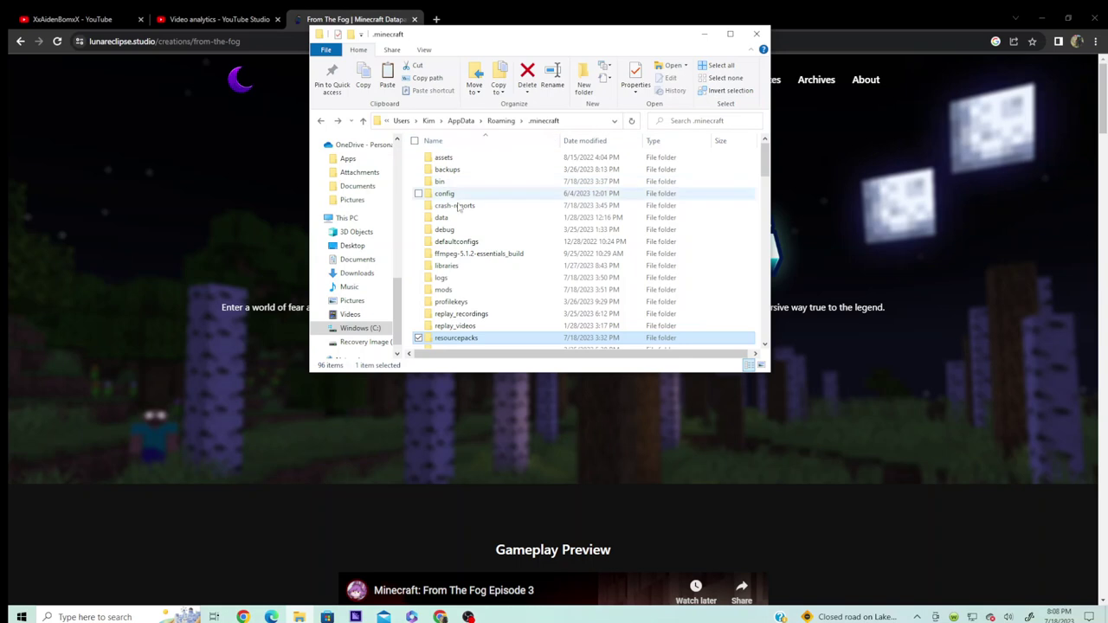
left_click(321, 120)
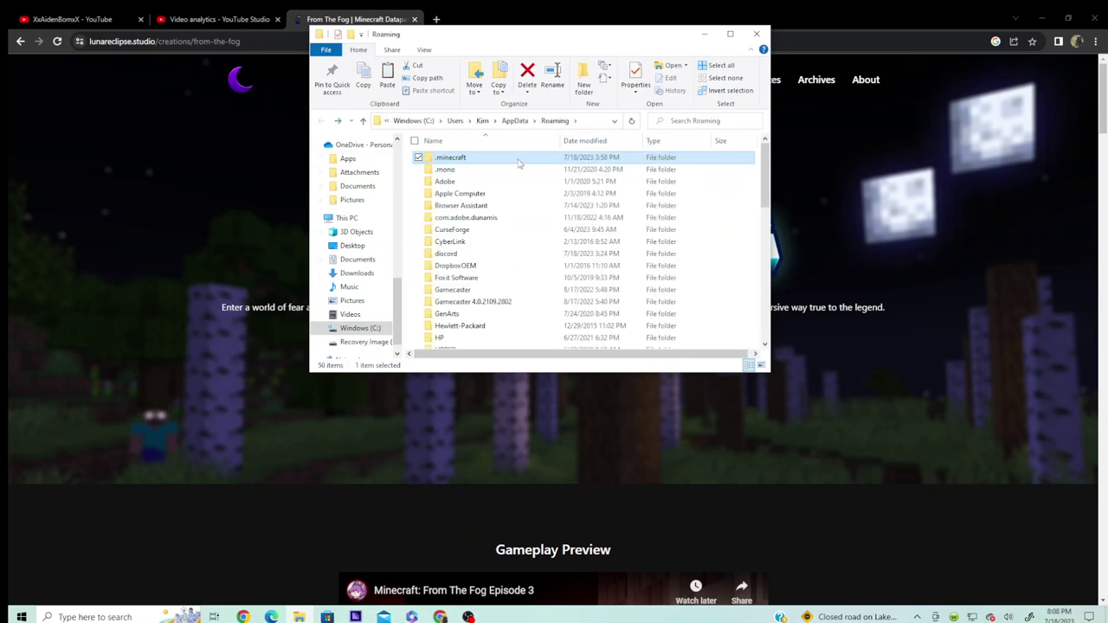
double_click(517, 163)
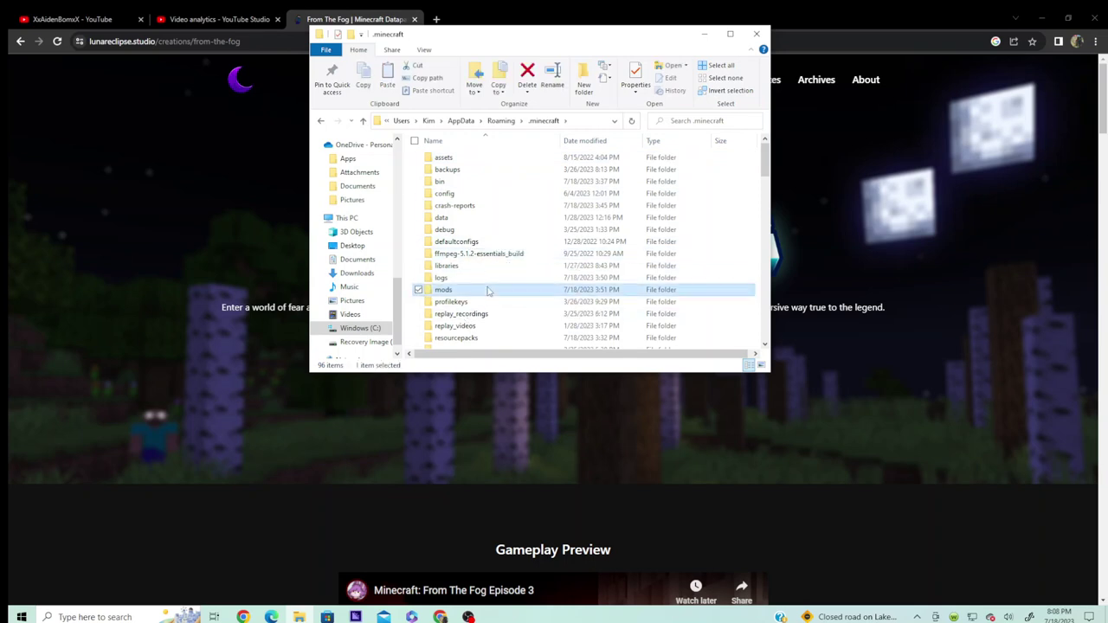
double_click(487, 289)
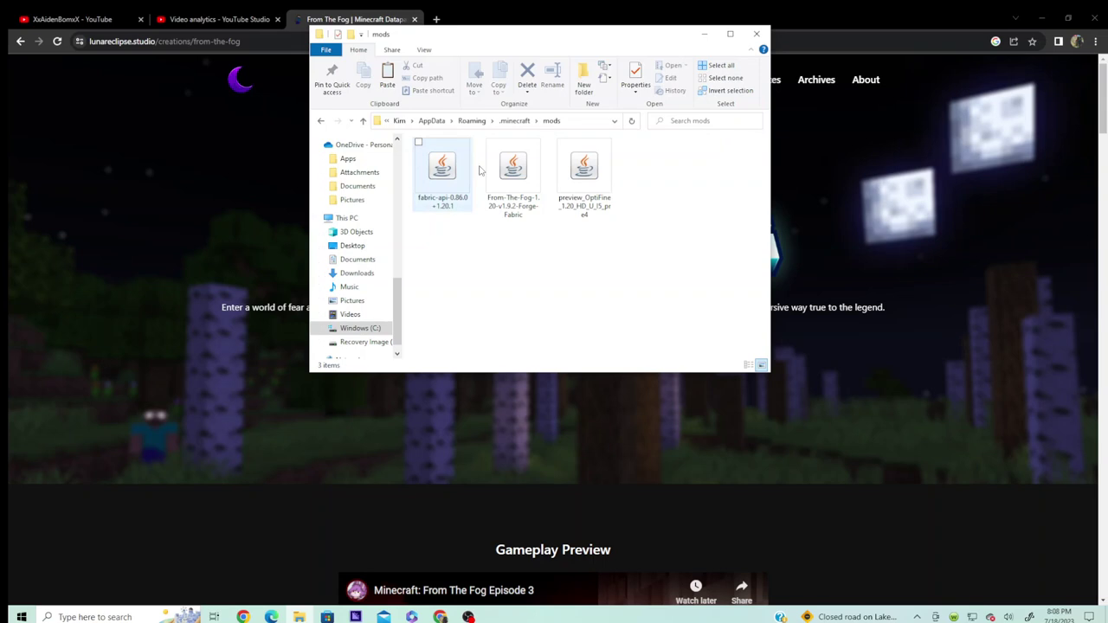
- Check the resourcepacks folder, return to .minecraft, and close the Explorer window
left_click(320, 121)
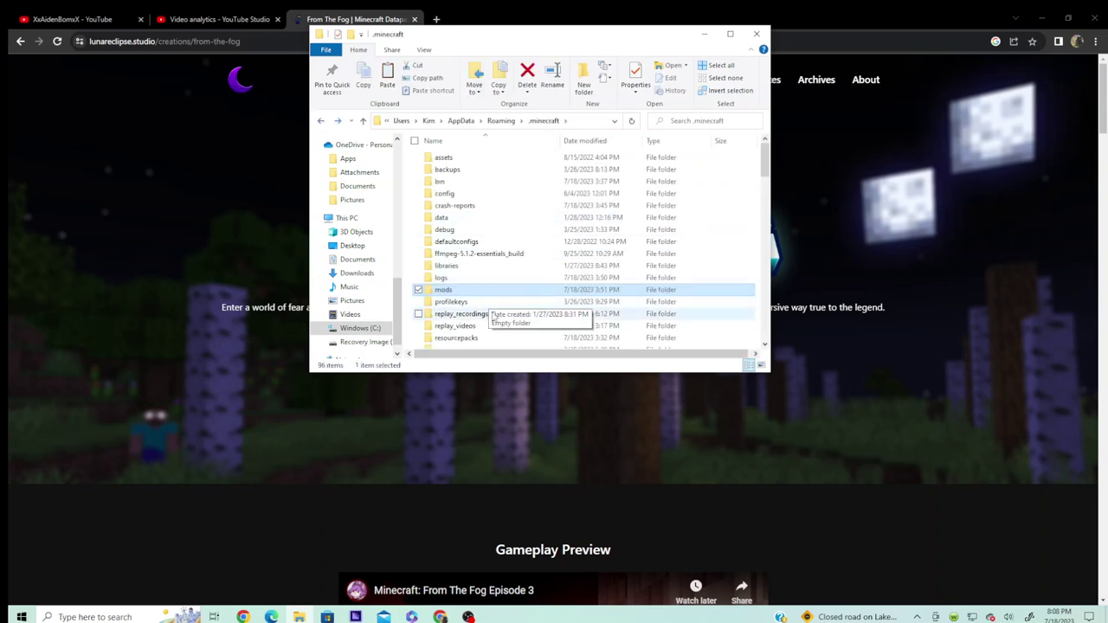
double_click(493, 339)
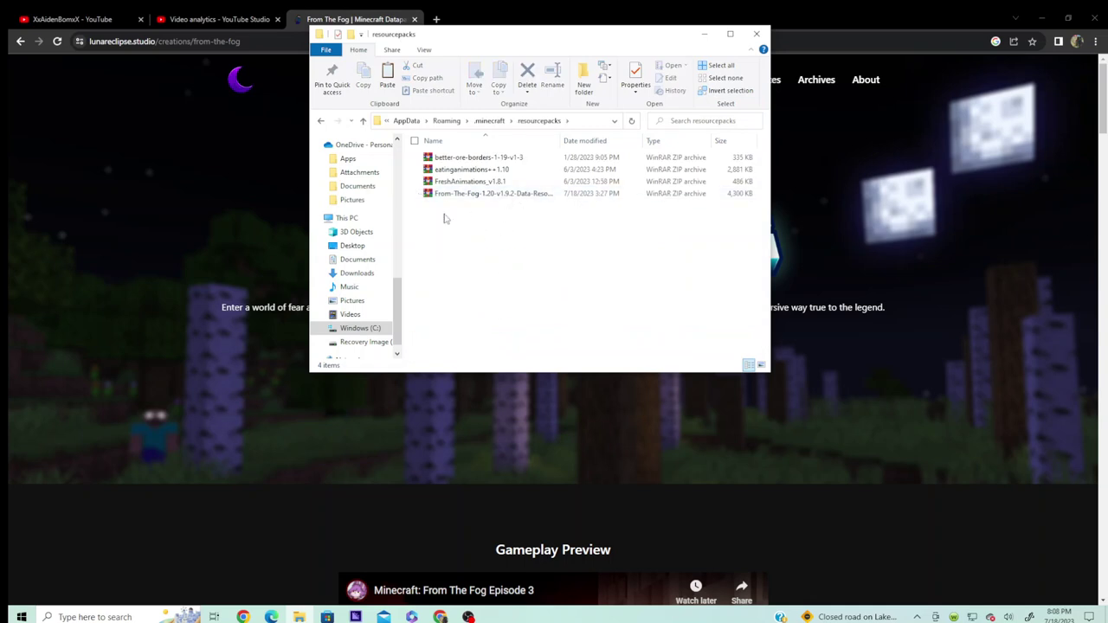
left_click(321, 121)
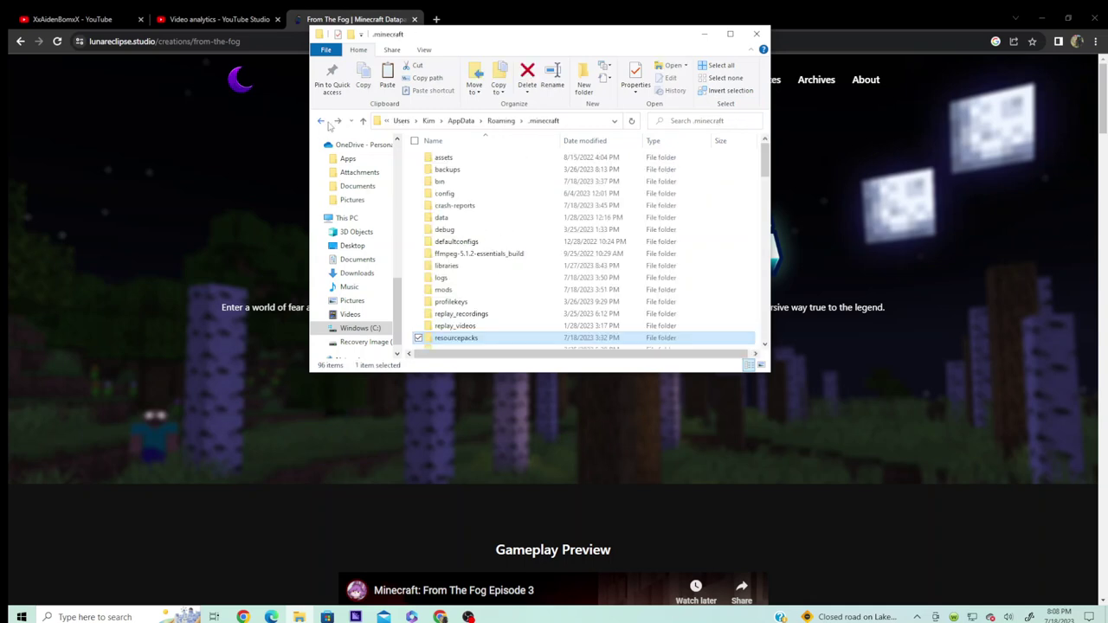
left_click_drag(700, 32, 582, 147)
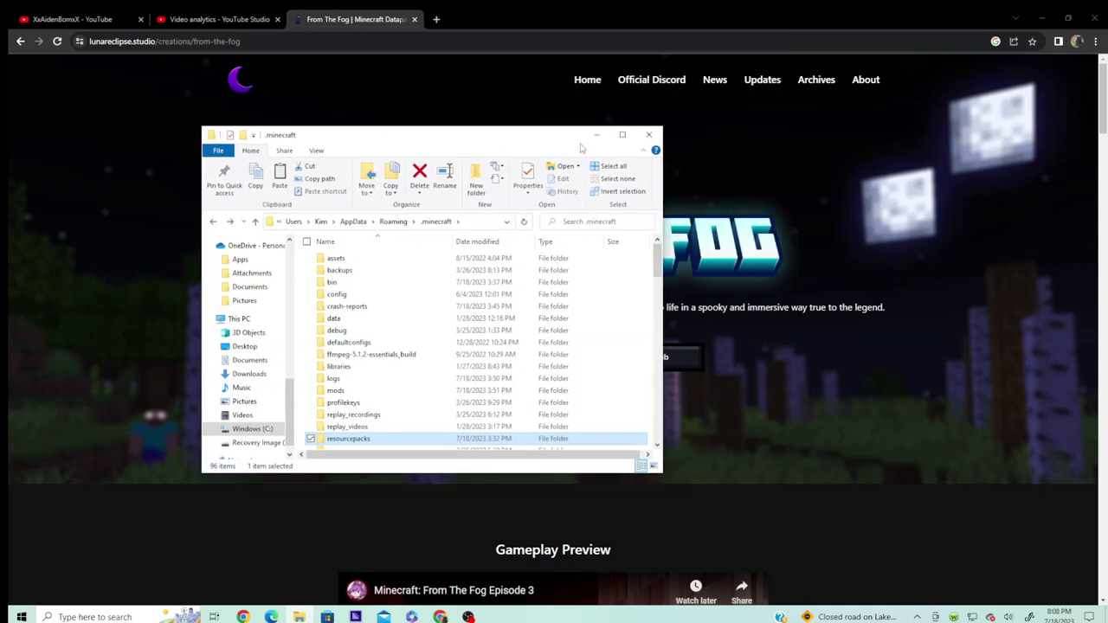
left_click(650, 136)
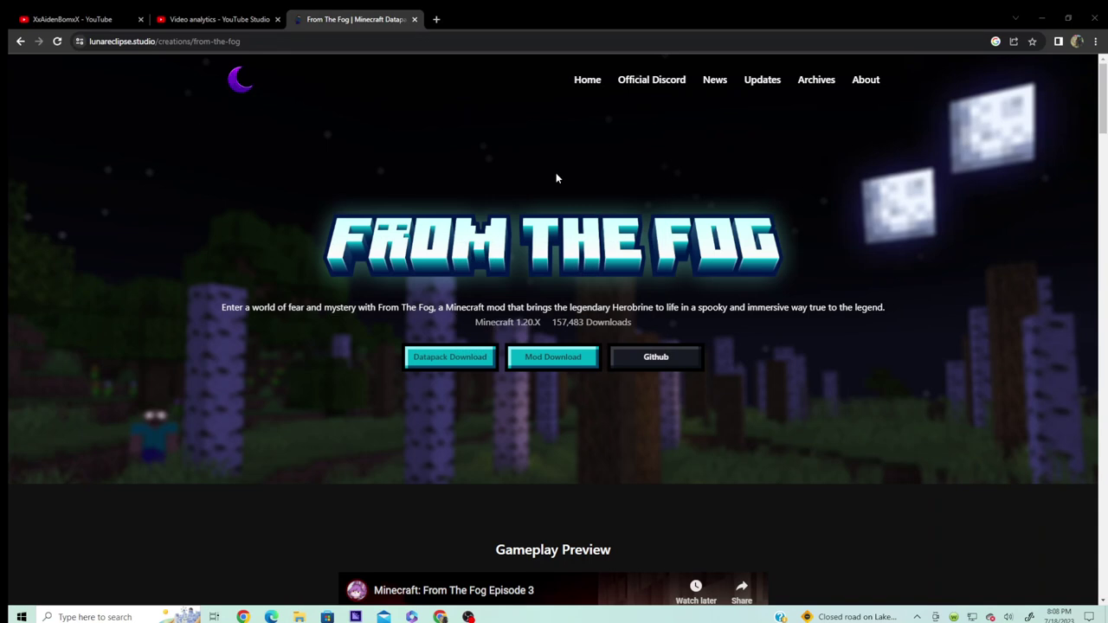